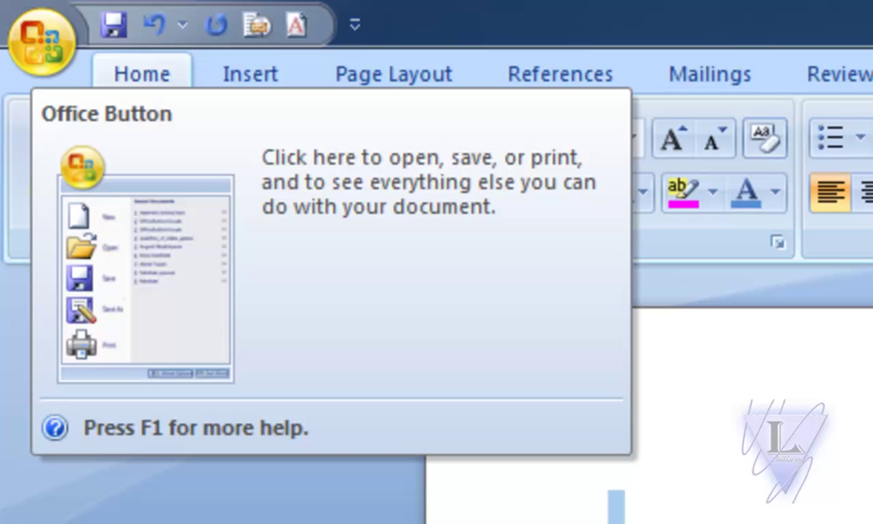
Step: Open the Office Button menu and preview the Save As, Print, Prepare, Send and Publish submenus
{"action": "left_click", "coordinate": [43, 42]}
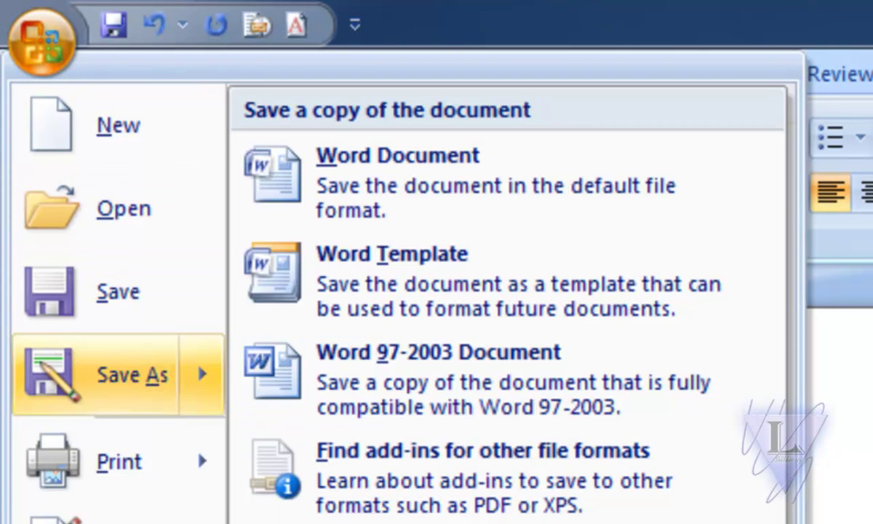
{"action": "mouse_move", "coordinate": [127, 480]}
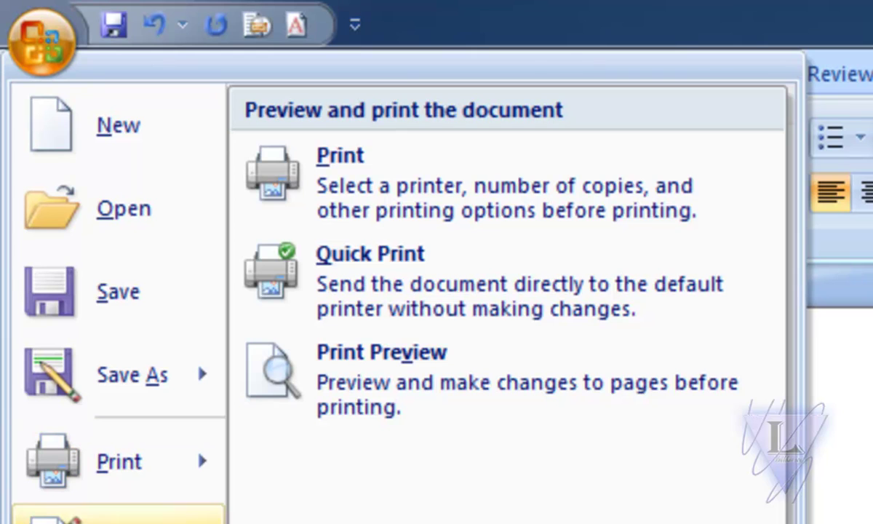
{"action": "mouse_move", "coordinate": [124, 512]}
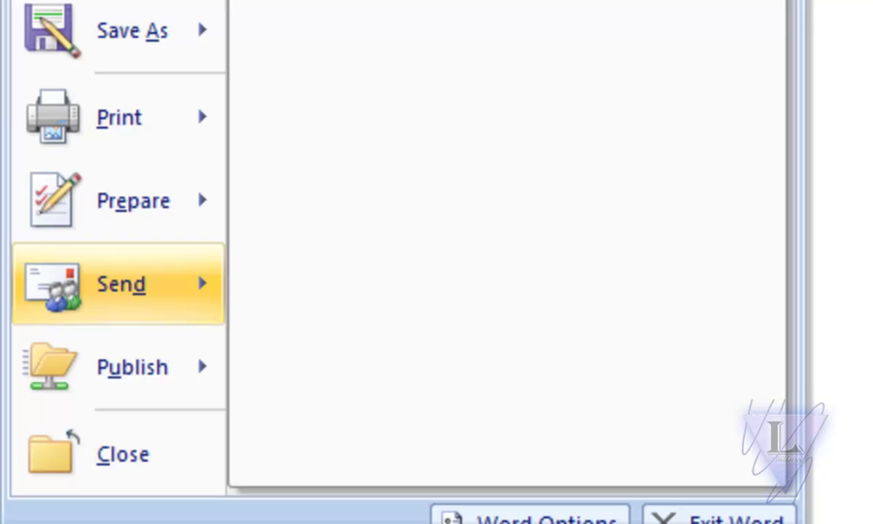
{"action": "mouse_move", "coordinate": [122, 283]}
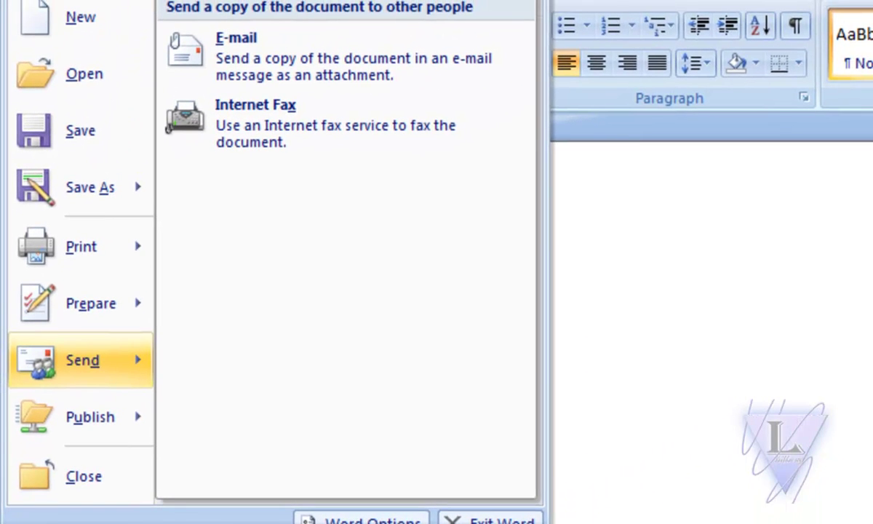
{"action": "mouse_move", "coordinate": [90, 416]}
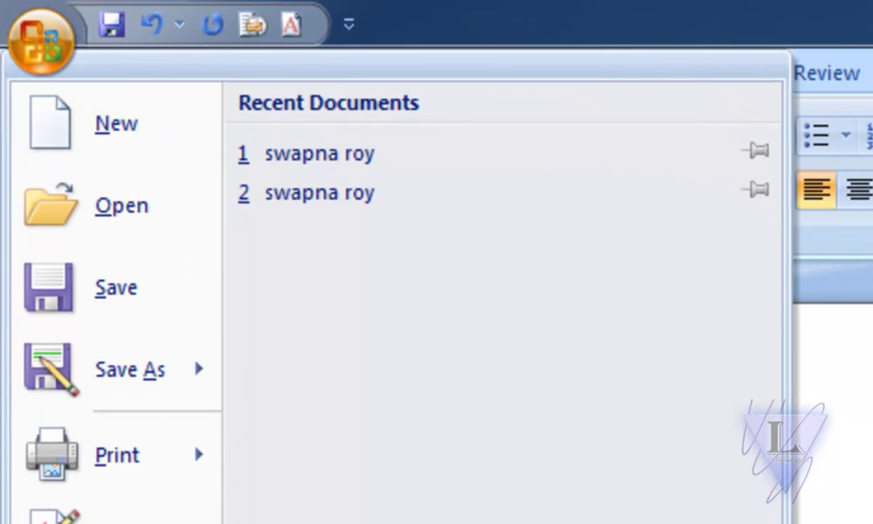
Step: Preview the Save As, Print and Prepare submenus, then pin recent document 1 to the list
{"action": "mouse_move", "coordinate": [131, 368]}
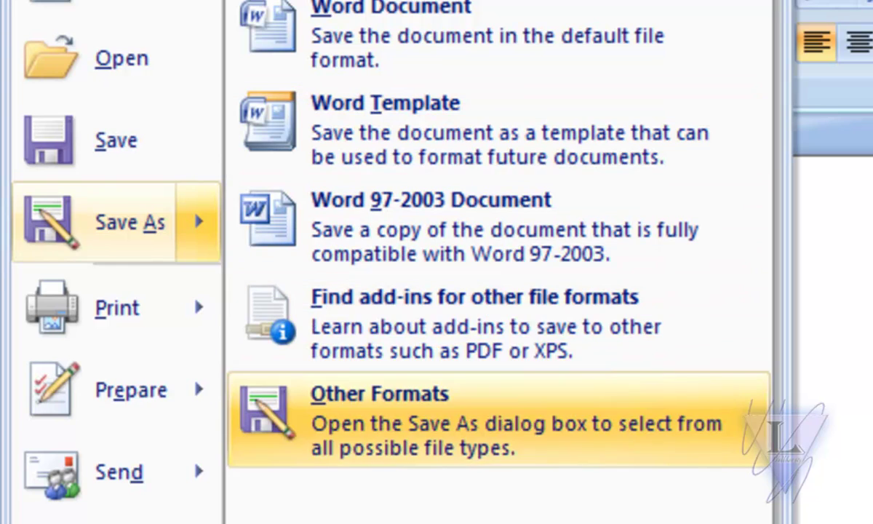
{"action": "mouse_move", "coordinate": [116, 307]}
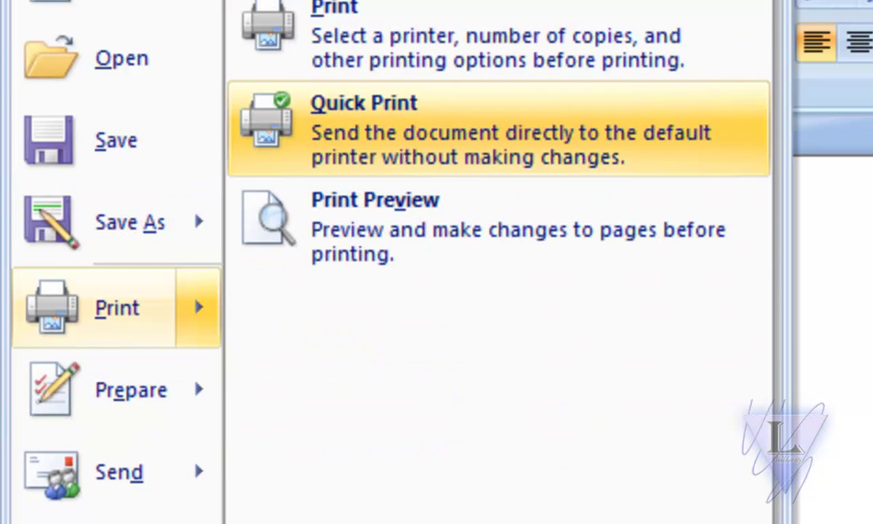
{"action": "mouse_move", "coordinate": [131, 389]}
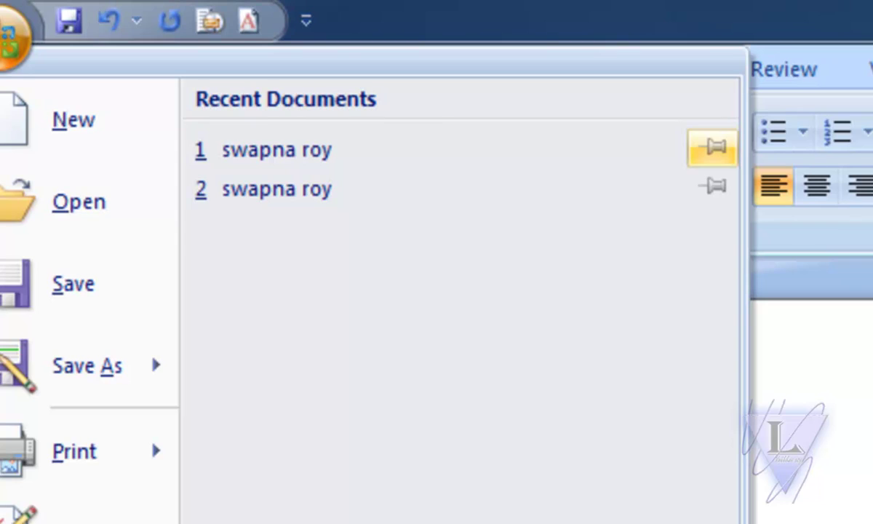
{"action": "left_click", "coordinate": [713, 148]}
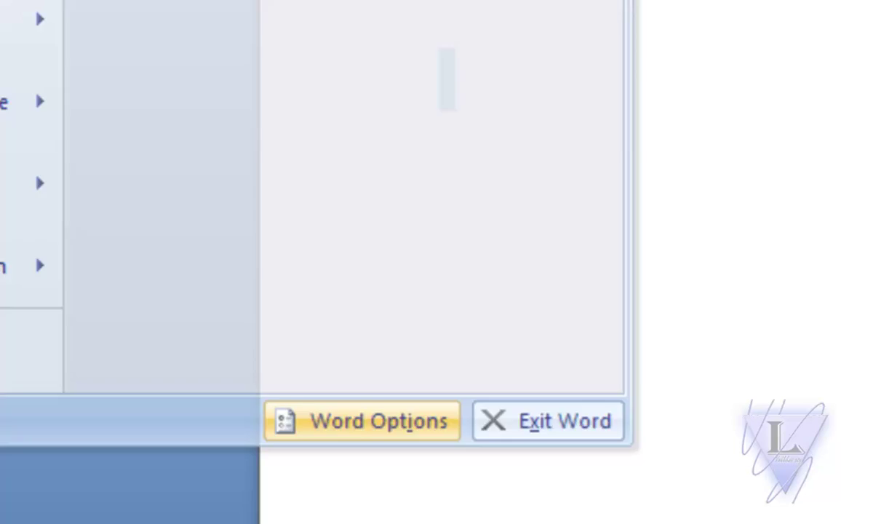
Step: View the Popular page of Word Options, then close the dialog
{"action": "left_click", "coordinate": [451, 399]}
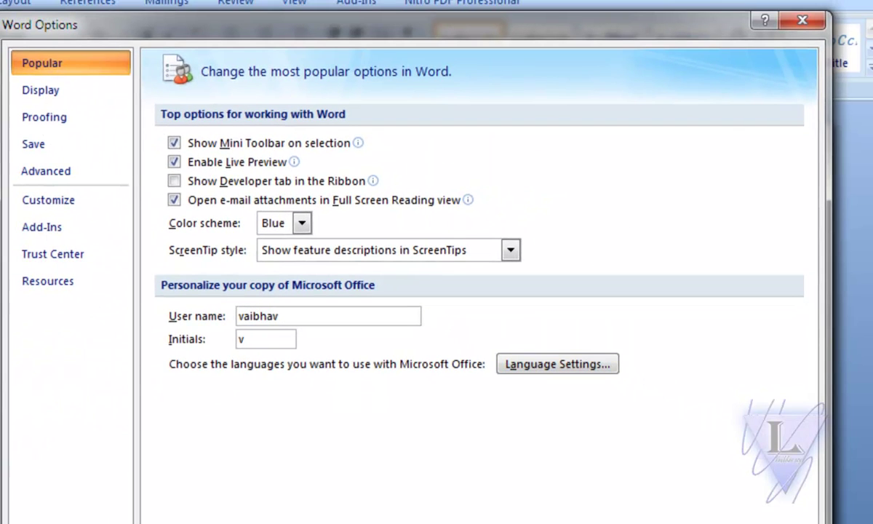
{"action": "left_click", "coordinate": [802, 20]}
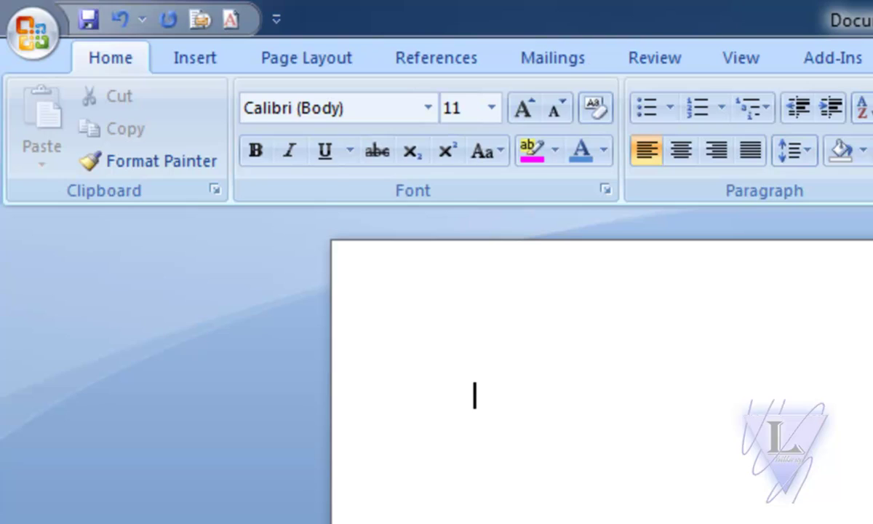
Step: Type 'Hello every one' on the blank page, fixing the stray w
{"action": "type", "text": "Hello"}
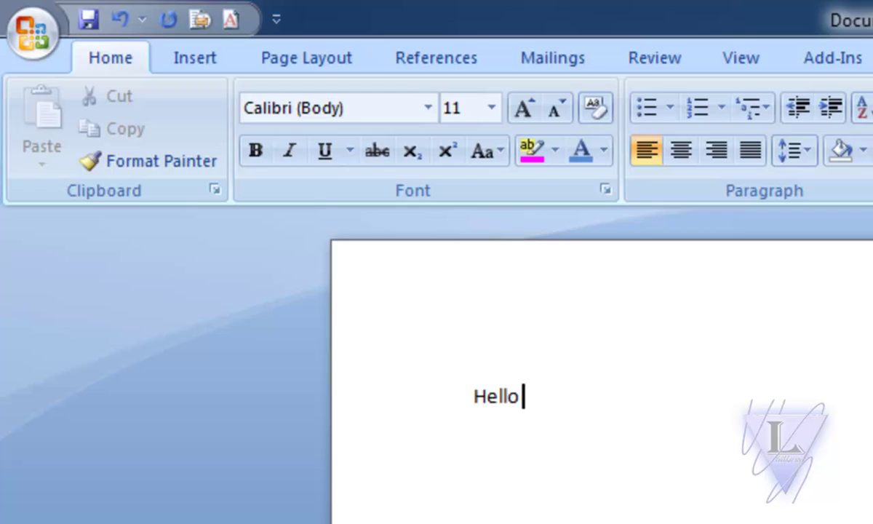
{"action": "type", "text": " w"}
{"action": "key", "text": "BackSpace"}
{"action": "type", "text": "eve"}
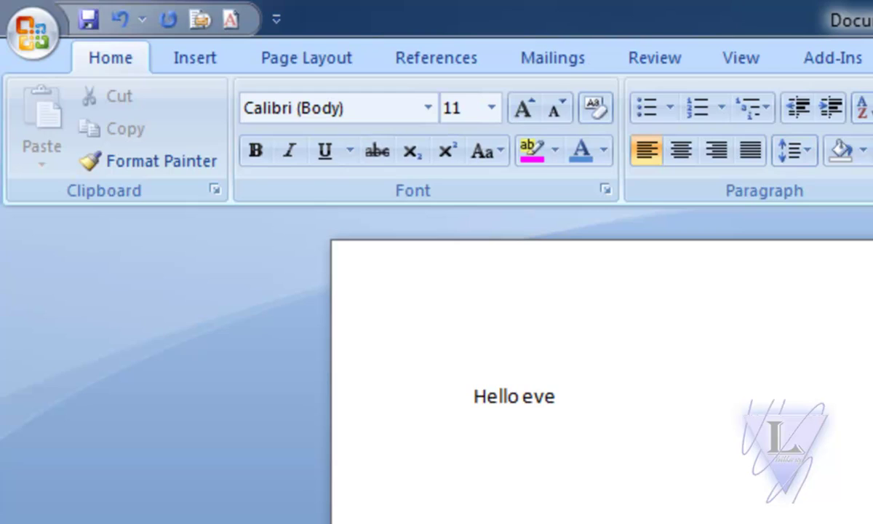
{"action": "type", "text": "ry one"}
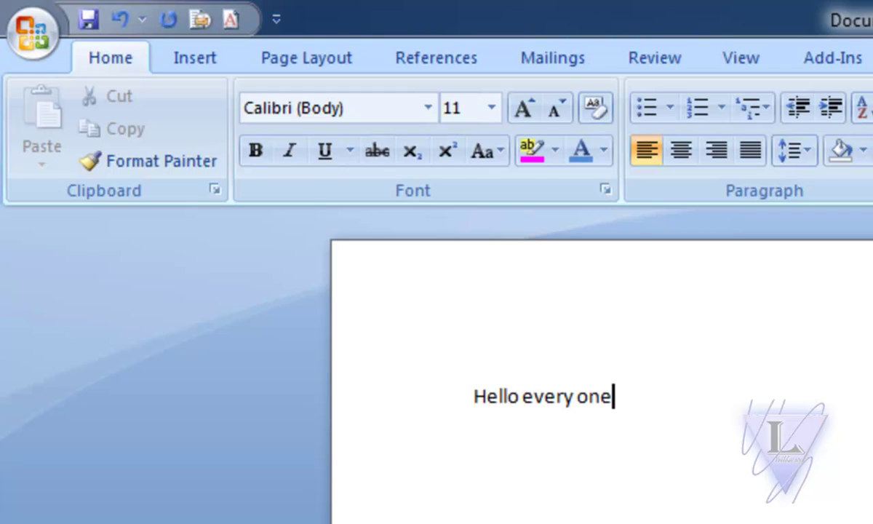
Step: Practise selecting and deselecting the line using Ctrl+A, undo and a drag
{"action": "key", "text": "ctrl+a"}
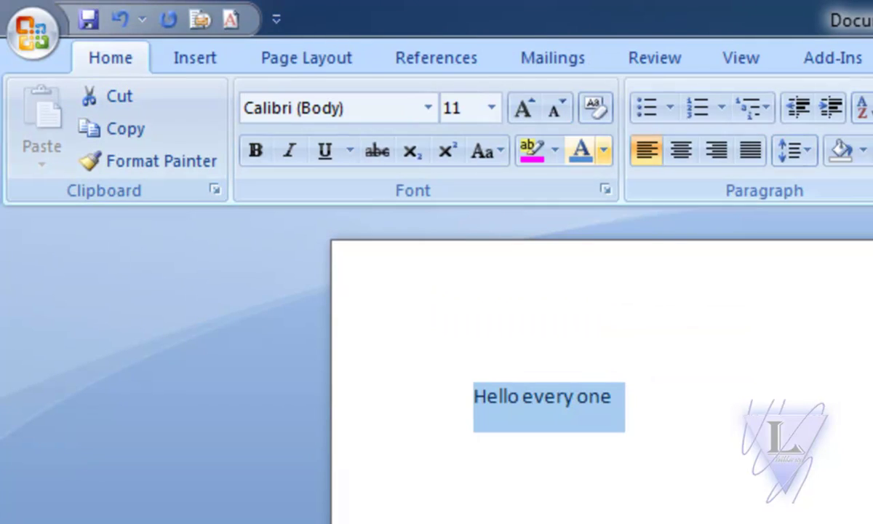
{"action": "left_click", "coordinate": [661, 397]}
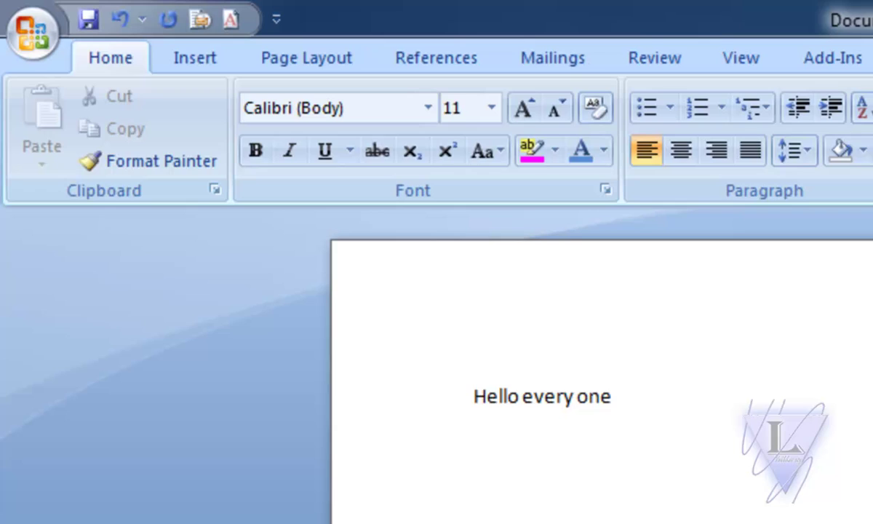
{"action": "key", "text": "ctrl+z"}
{"action": "left_click_drag", "start_coordinate": [473, 396], "coordinate": [626, 396]}
{"action": "left_click", "coordinate": [625, 396]}
{"action": "key", "text": "Left"}
{"action": "key", "text": "Left"}
Step: Browse the Page Layout tab, then select the whole 'Hello every one' line with Ctrl+A
{"action": "left_click", "coordinate": [306, 58]}
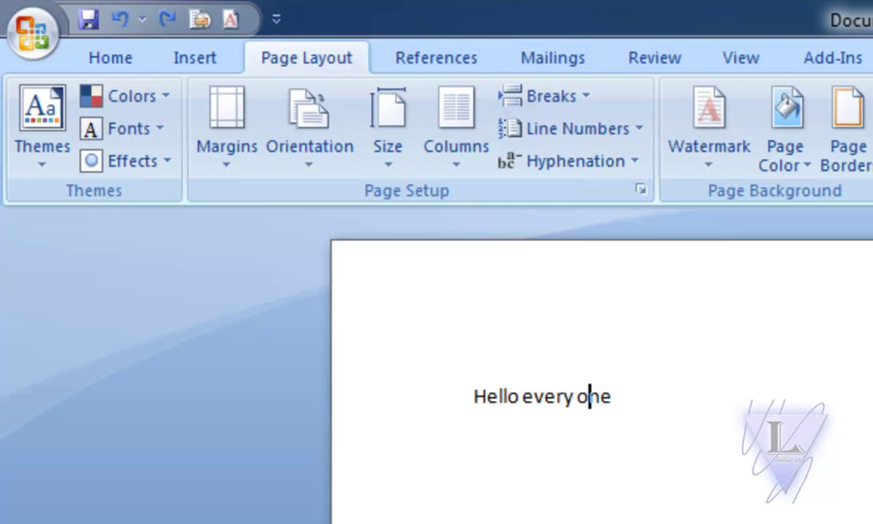
{"action": "scroll", "coordinate": [305, 57], "scroll_direction": "up", "scroll_amount": 2}
{"action": "key", "text": "Right"}
{"action": "key", "text": "Right"}
{"action": "scroll", "coordinate": [306, 58], "scroll_direction": "down", "scroll_amount": 2}
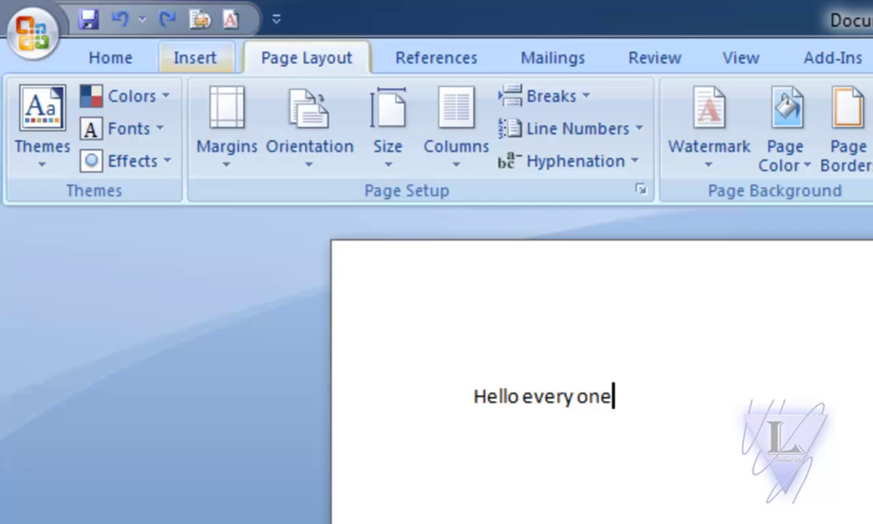
{"action": "scroll", "coordinate": [305, 57], "scroll_direction": "up", "scroll_amount": 2}
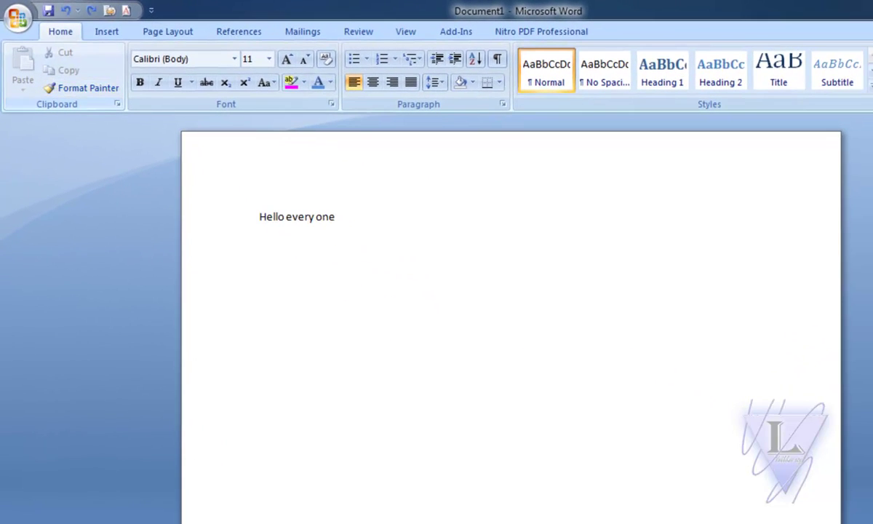
{"action": "key", "text": "ctrl+a"}
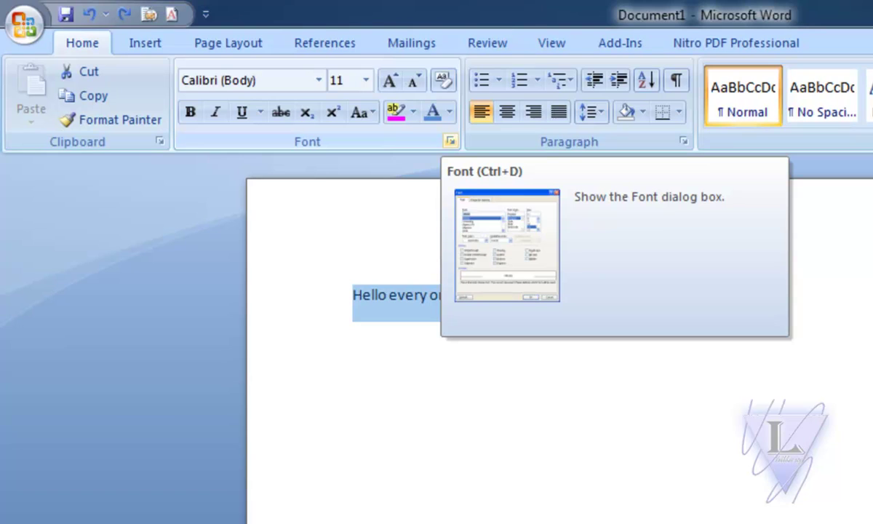
Step: Open the full Font dialog and close it again without changes
{"action": "left_click", "coordinate": [450, 141]}
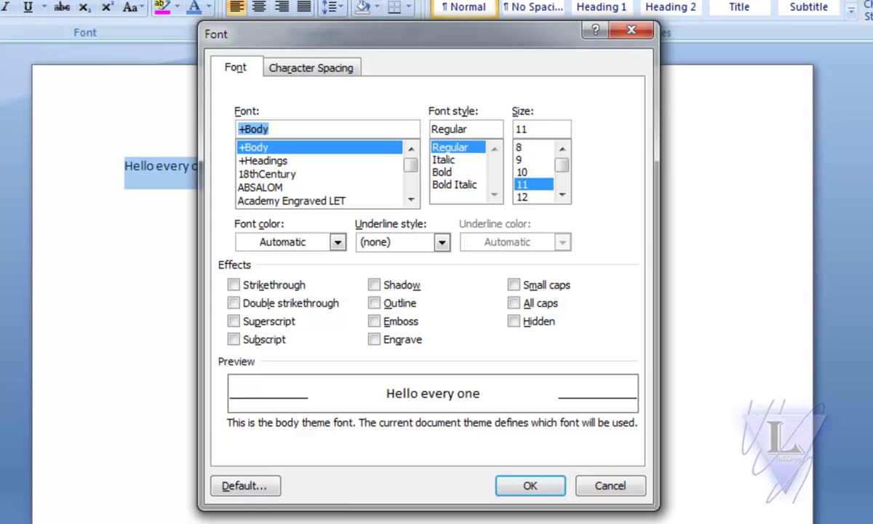
{"action": "left_click", "coordinate": [631, 29]}
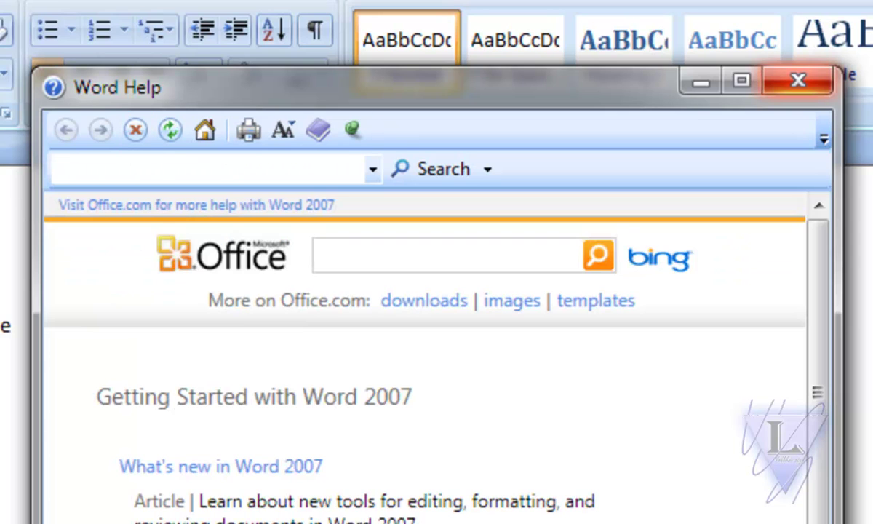
Step: Close Word Help, select the line, and toggle the ribbon's keyboard access hints
{"action": "left_click", "coordinate": [798, 80]}
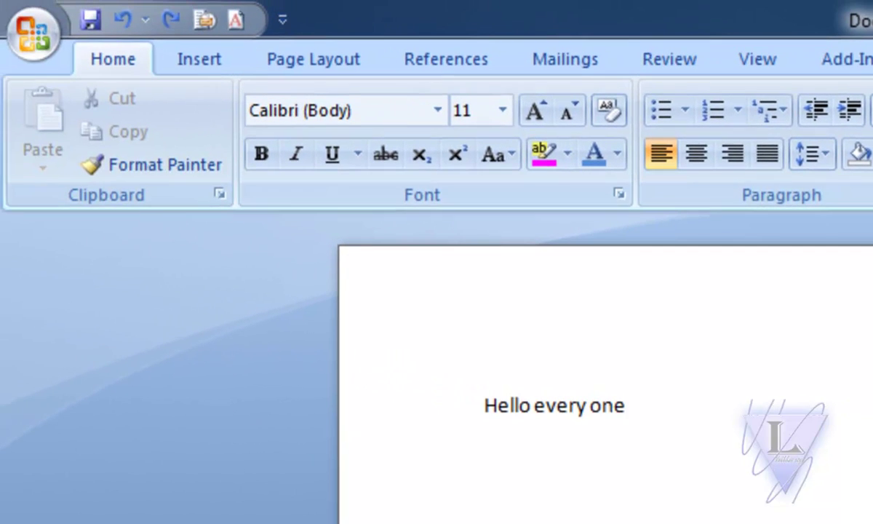
{"action": "key", "text": "shift+Left"}
{"action": "key", "text": "ctrl+a"}
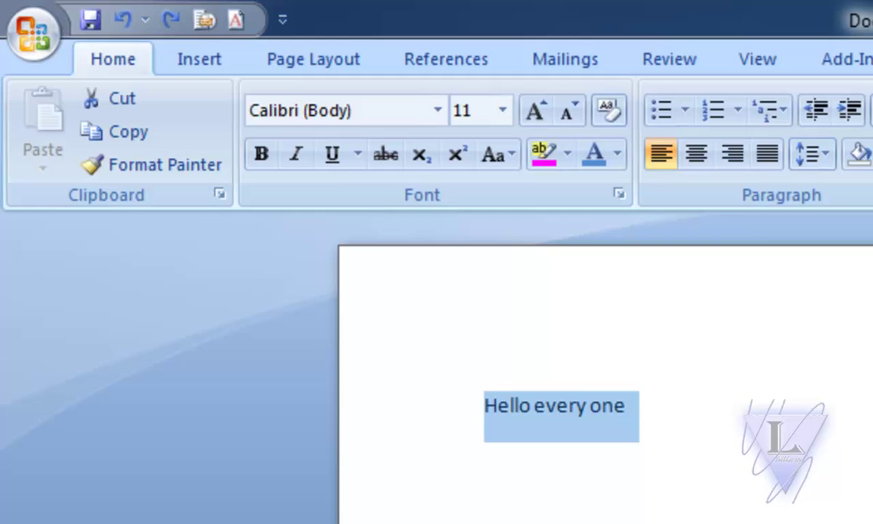
{"action": "key", "text": "alt"}
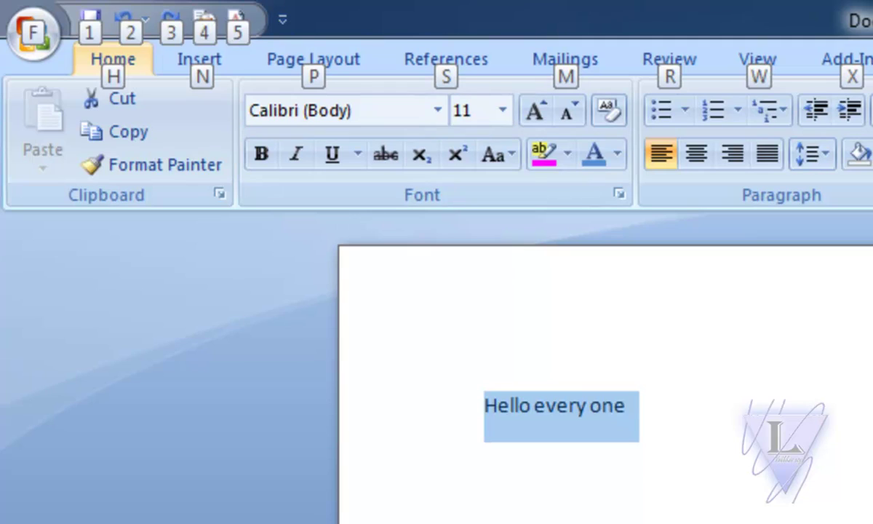
{"action": "key", "text": "Escape"}
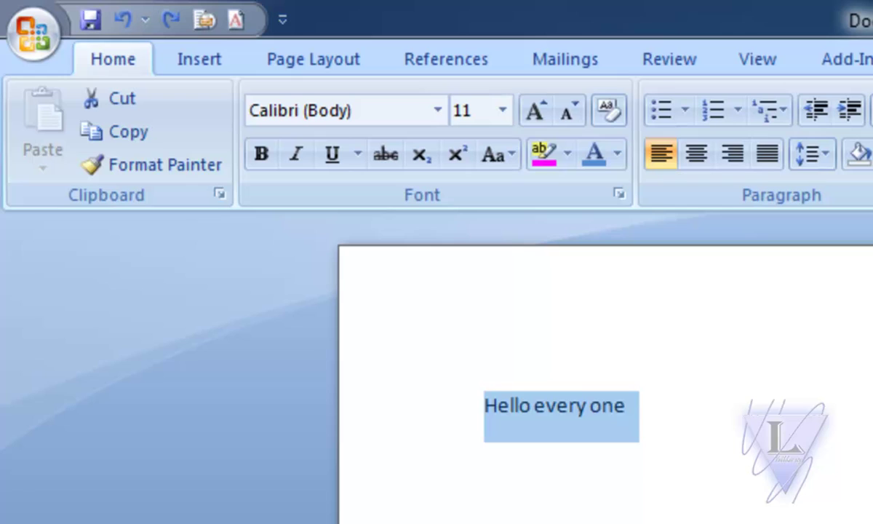
{"action": "left_click", "coordinate": [627, 405]}
Step: Switch to the Page Layout tab with Alt, P and reselect the whole 'Hello every one' line
{"action": "key", "text": "alt"}
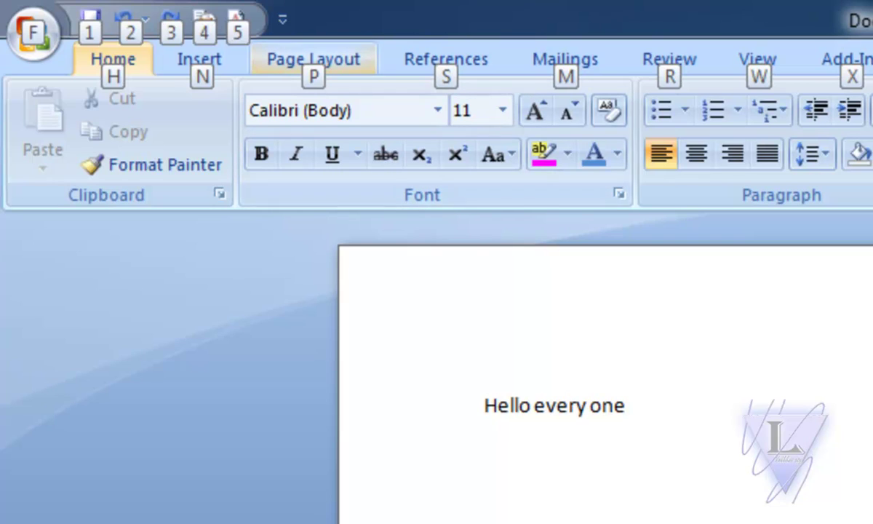
{"action": "key", "text": "p"}
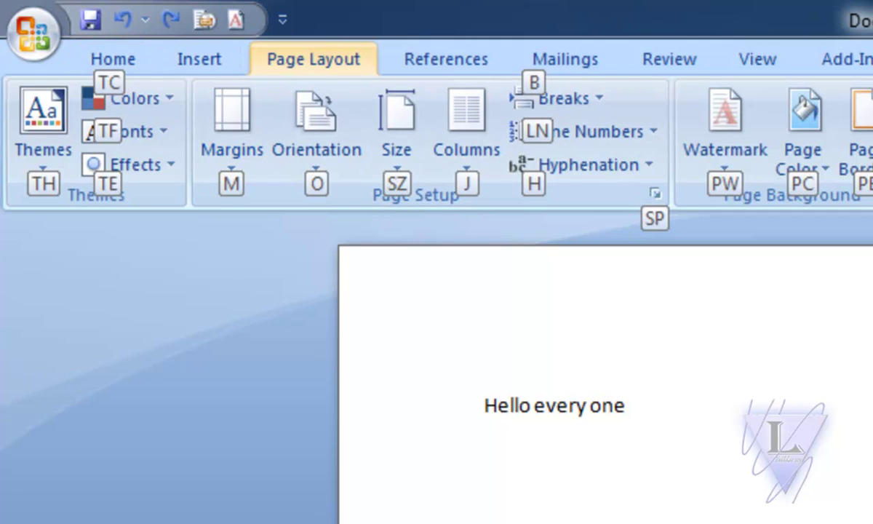
{"action": "key", "text": "Escape"}
{"action": "key", "text": "Escape"}
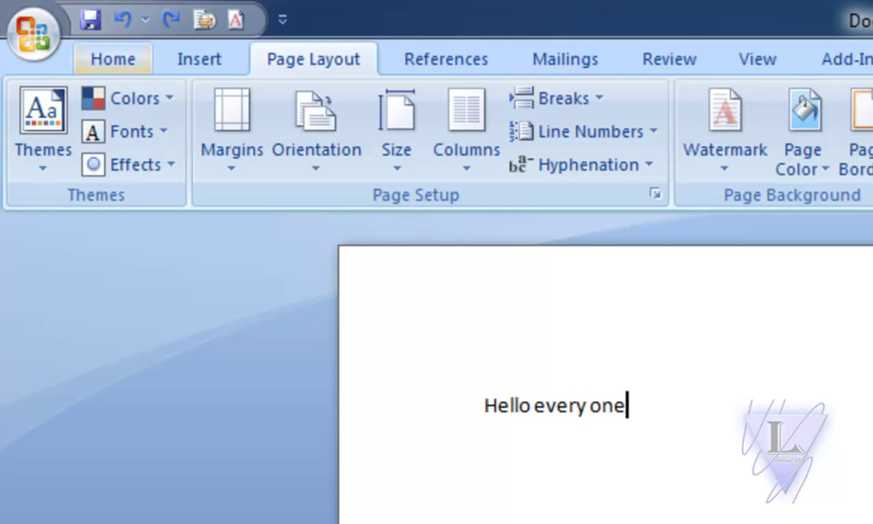
{"action": "key", "text": "alt"}
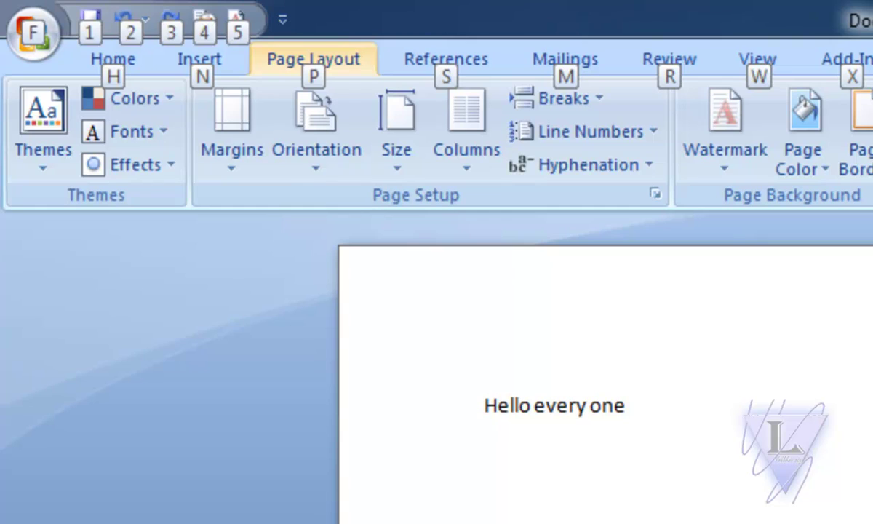
{"action": "key", "text": "alt"}
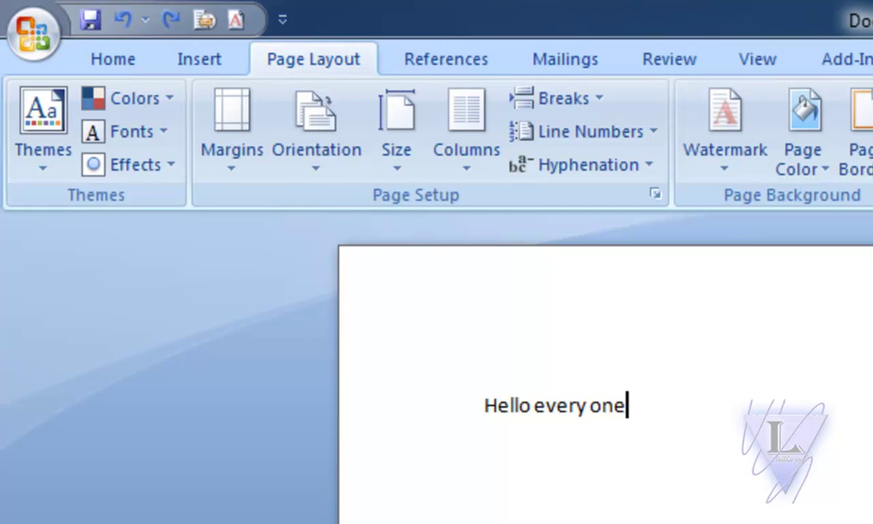
{"action": "key", "text": "ctrl+a"}
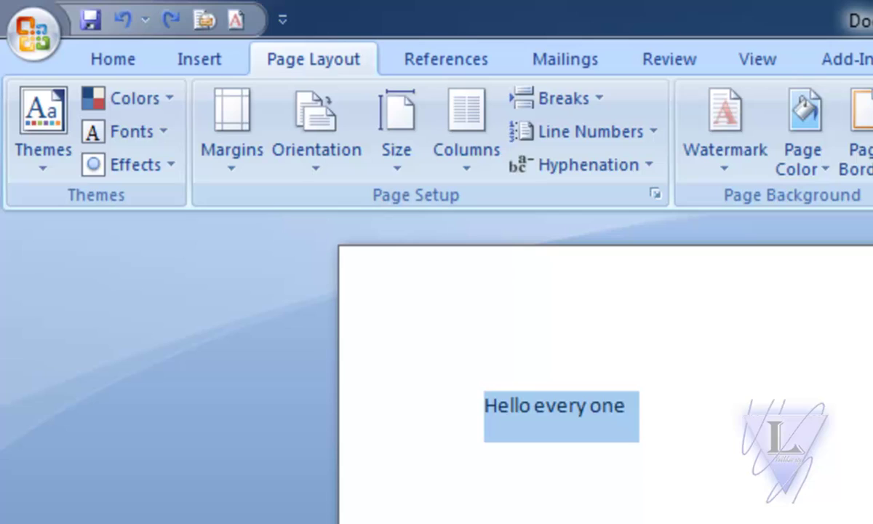
{"action": "key", "text": "BackSpace"}
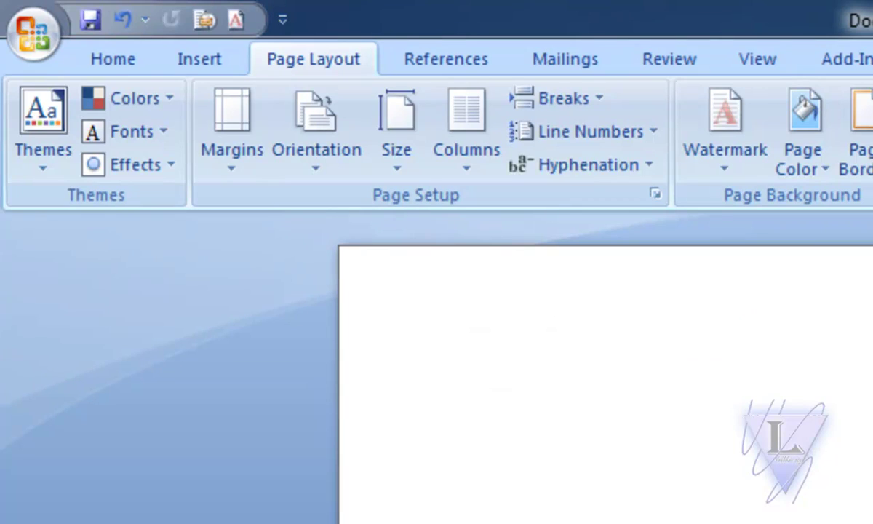
{"action": "type", "text": "Forw"}
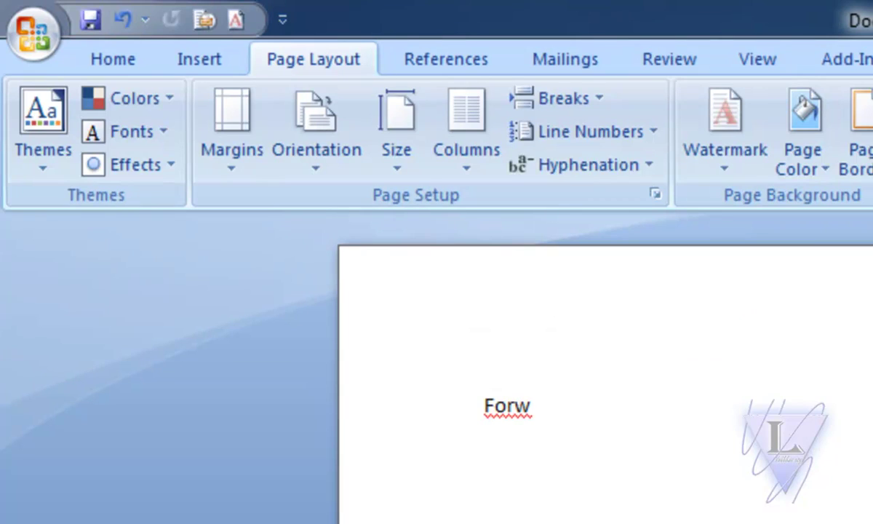
{"action": "key", "text": "BackSpace"}
{"action": "type", "text": "more"}
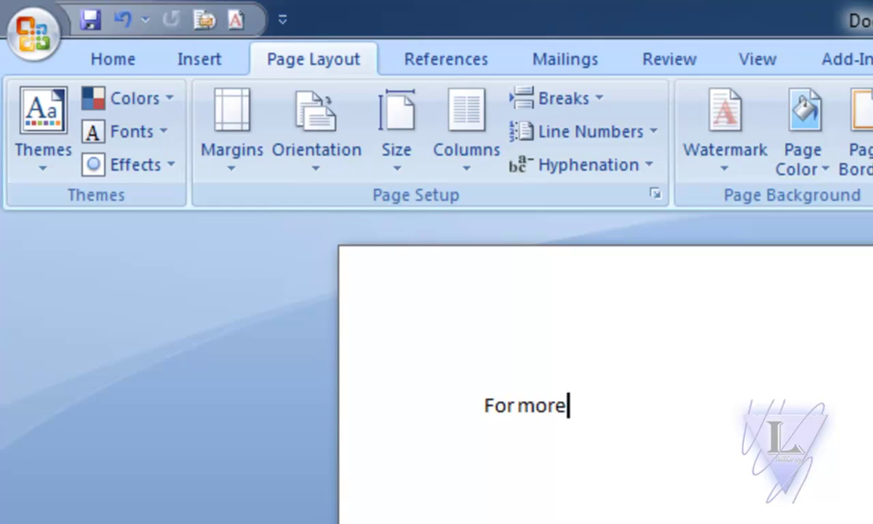
{"action": "type", "text": " please"}
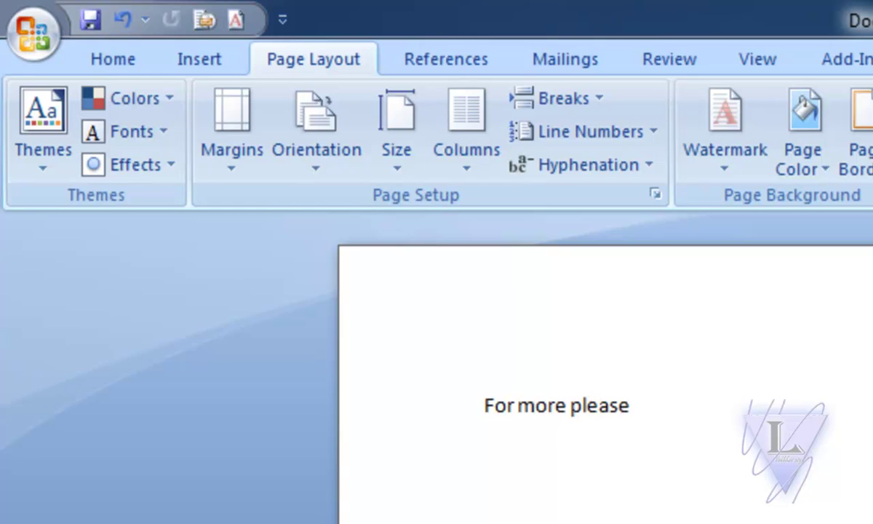
{"action": "type", "text": " visit www."}
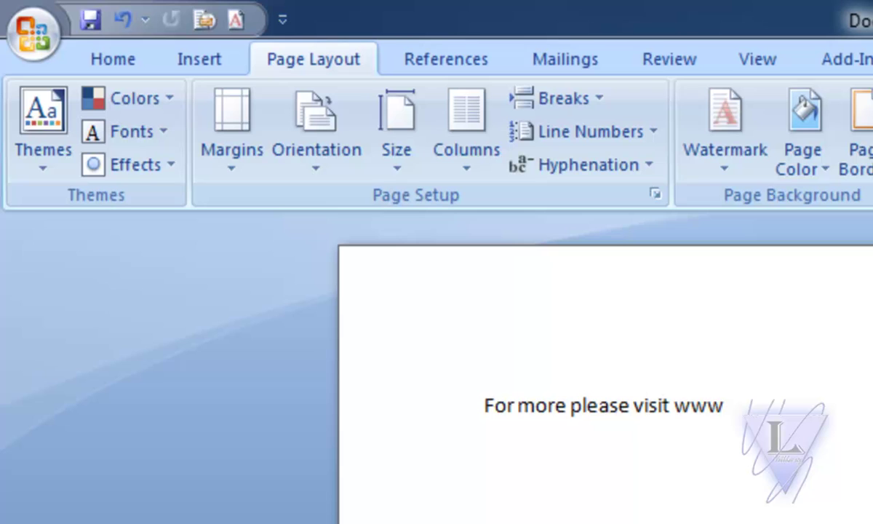
{"action": "type", "text": "letuslea"}
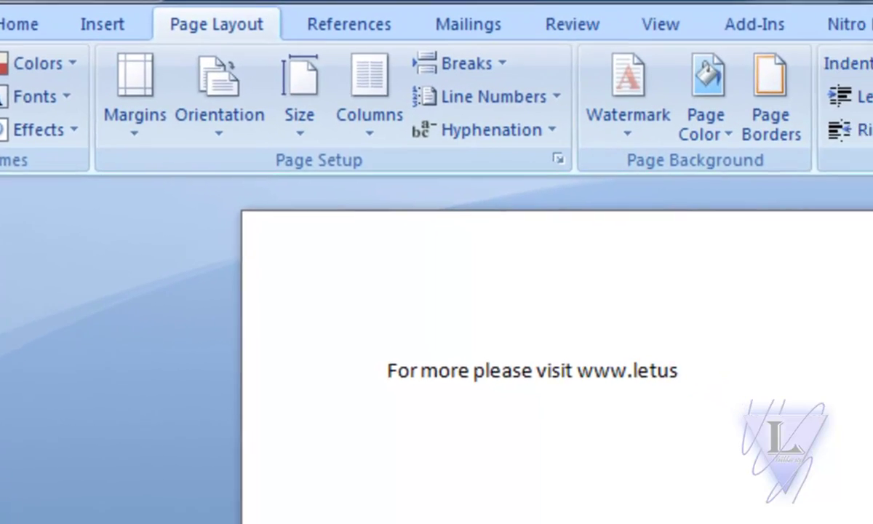
{"action": "type", "text": "rn.in"}
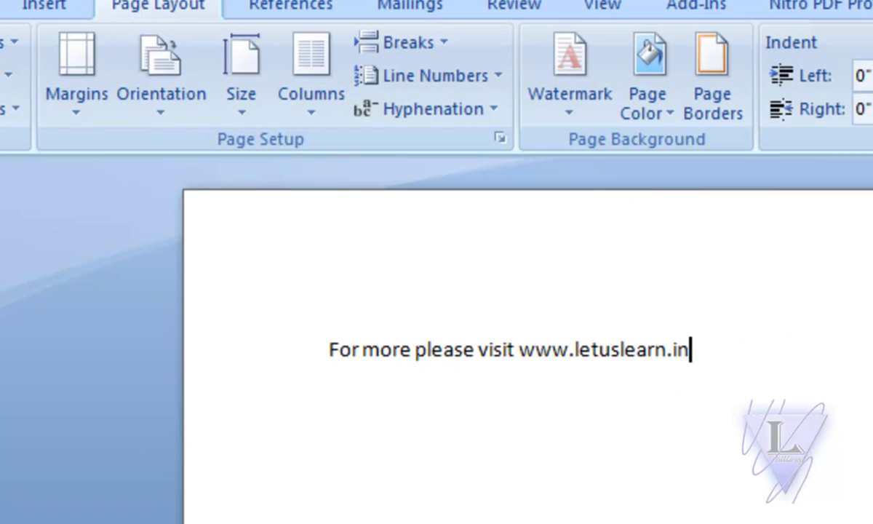
{"action": "key", "text": "ctrl+shift+Left"}
{"action": "key", "text": "ctrl+shift+Left"}
{"action": "key", "text": "ctrl+shift+Left"}
{"action": "key", "text": "ctrl+shift+Left"}
{"action": "key", "text": "ctrl+shift+Left"}
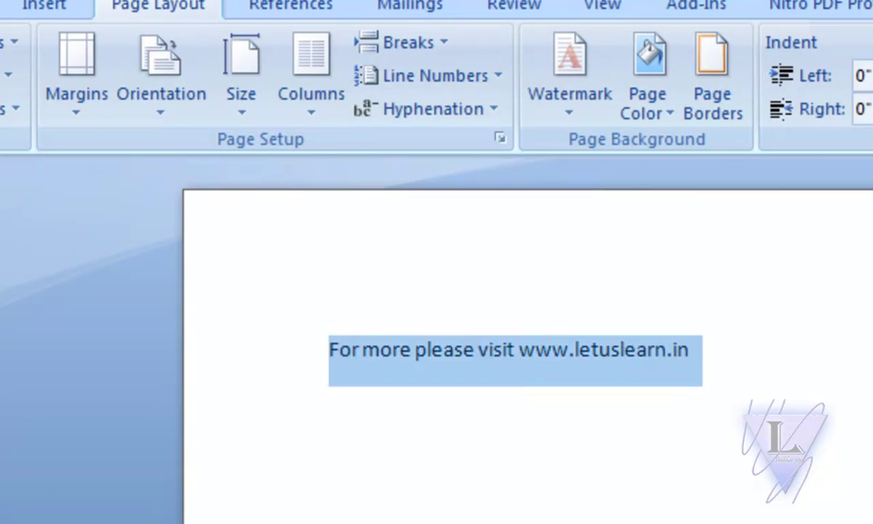